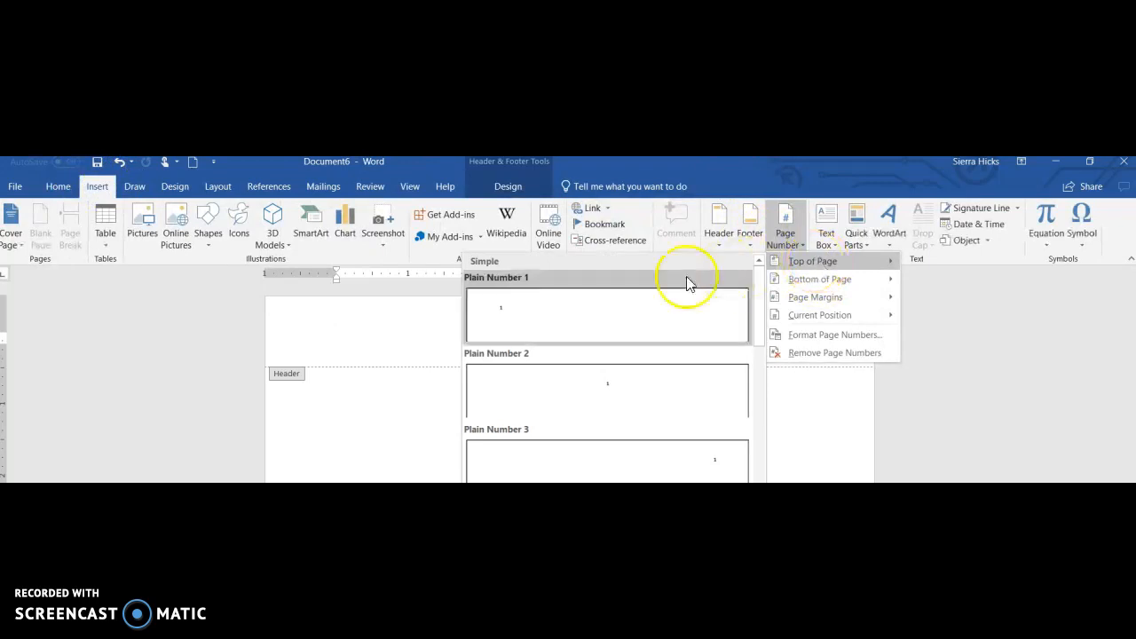
# Insert a Plain Number 3 page number in the header, preceded by 'Hicks'.
pyautogui.click(709, 473)
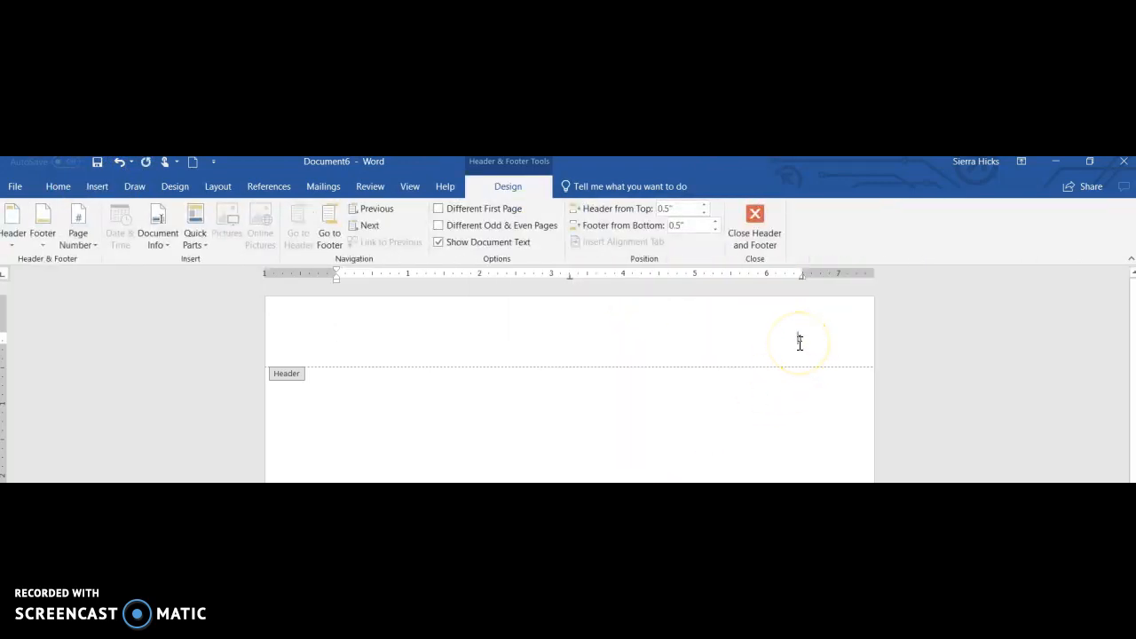
pyautogui.write('Hicks 1')
pyautogui.click(769, 338)
# Format the 'Hicks 1' header line in Times New Roman 12 and return to the body.
pyautogui.click(817, 338)
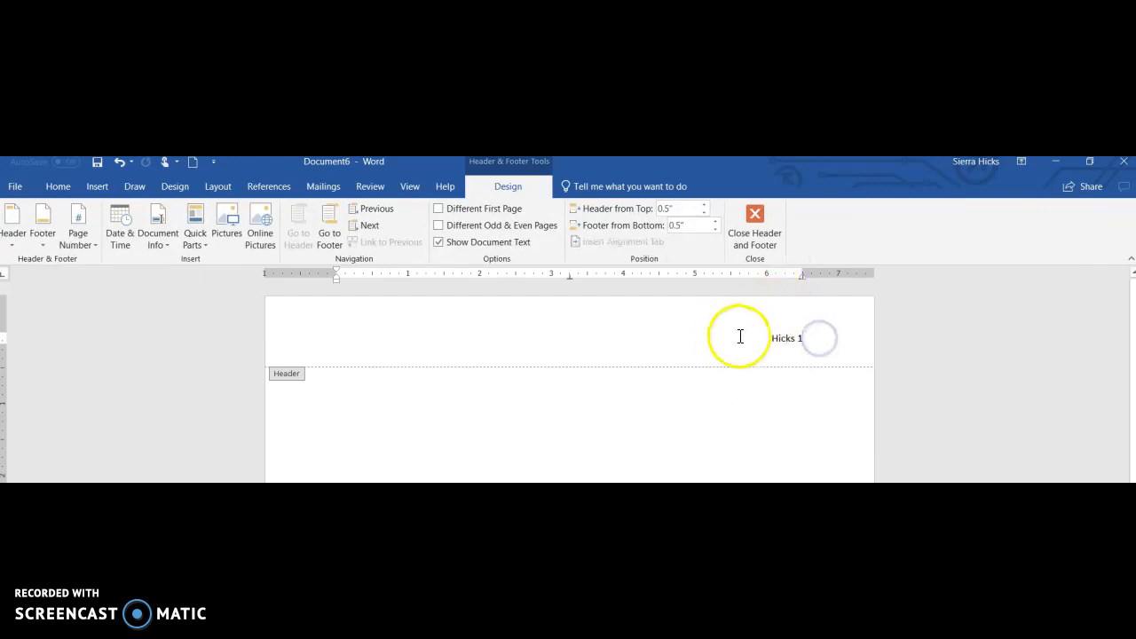
pyautogui.click(798, 340)
pyautogui.tripleClick(797, 340)
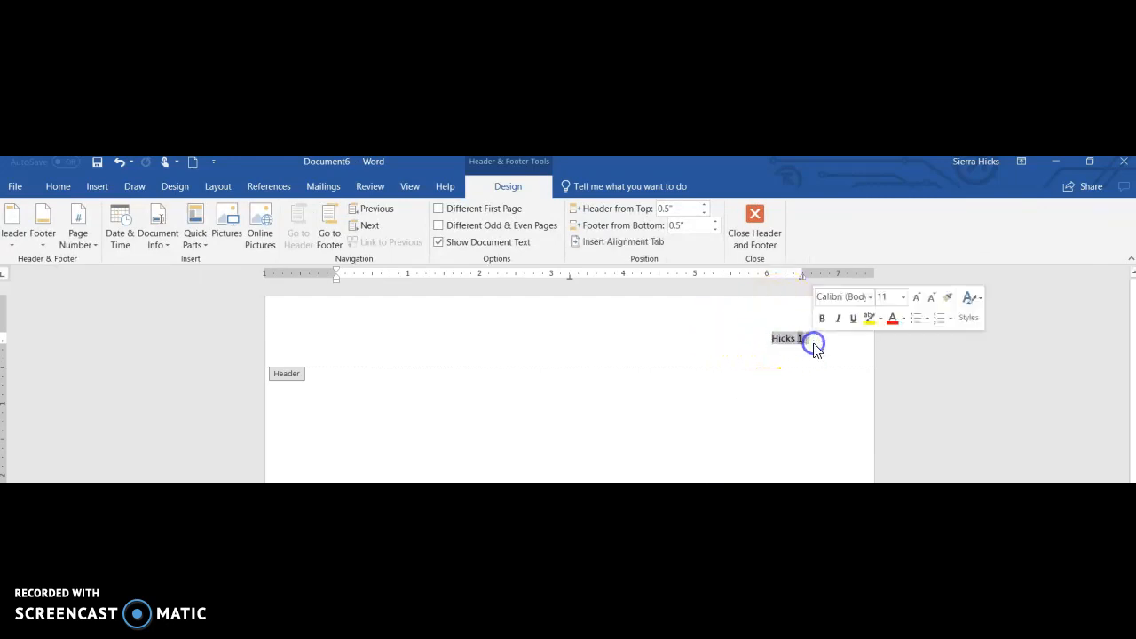
pyautogui.click(58, 187)
pyautogui.click(212, 213)
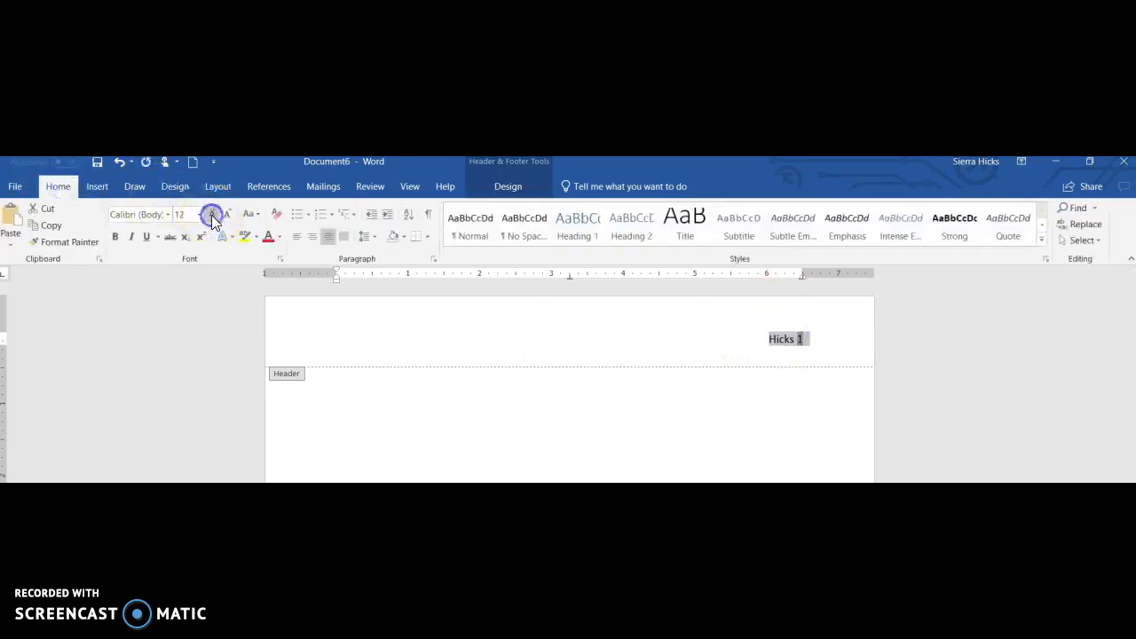
pyautogui.click(168, 216)
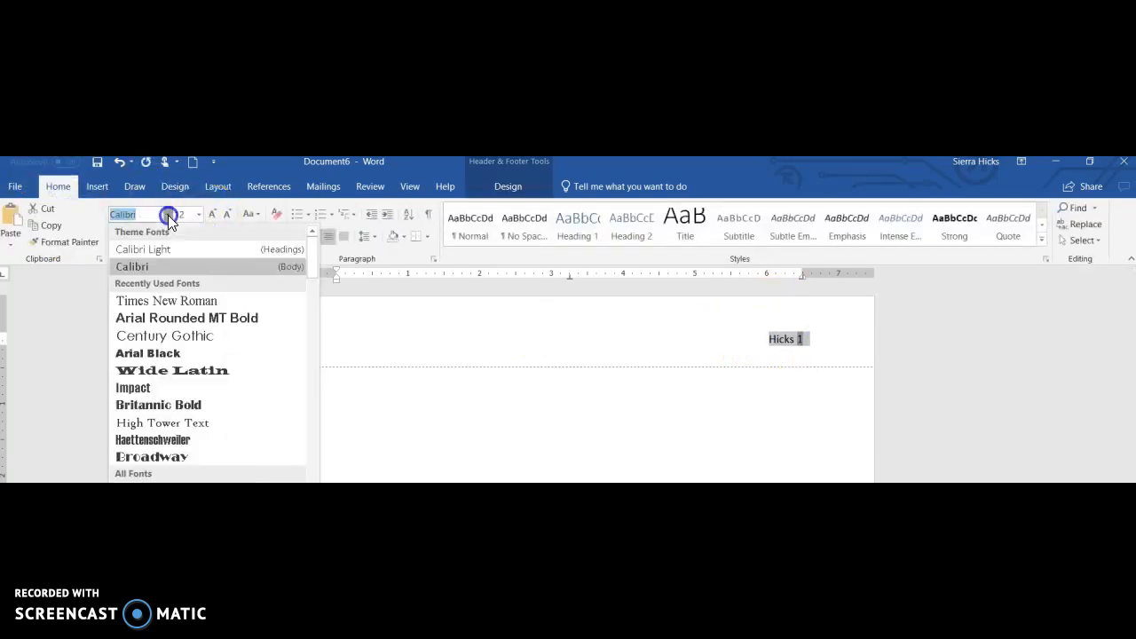
pyautogui.click(211, 301)
pyautogui.doubleClick(487, 412)
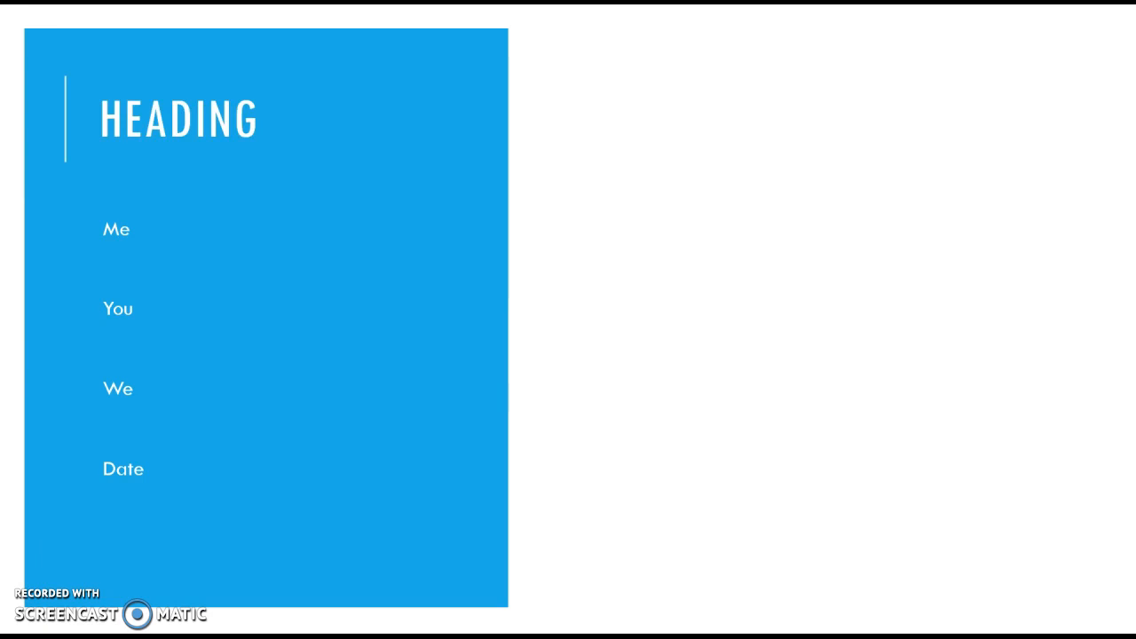
# Reveal the student, teacher and 2019 calendar pictures, then return to the start of the Word paper.
pyautogui.press('Right')
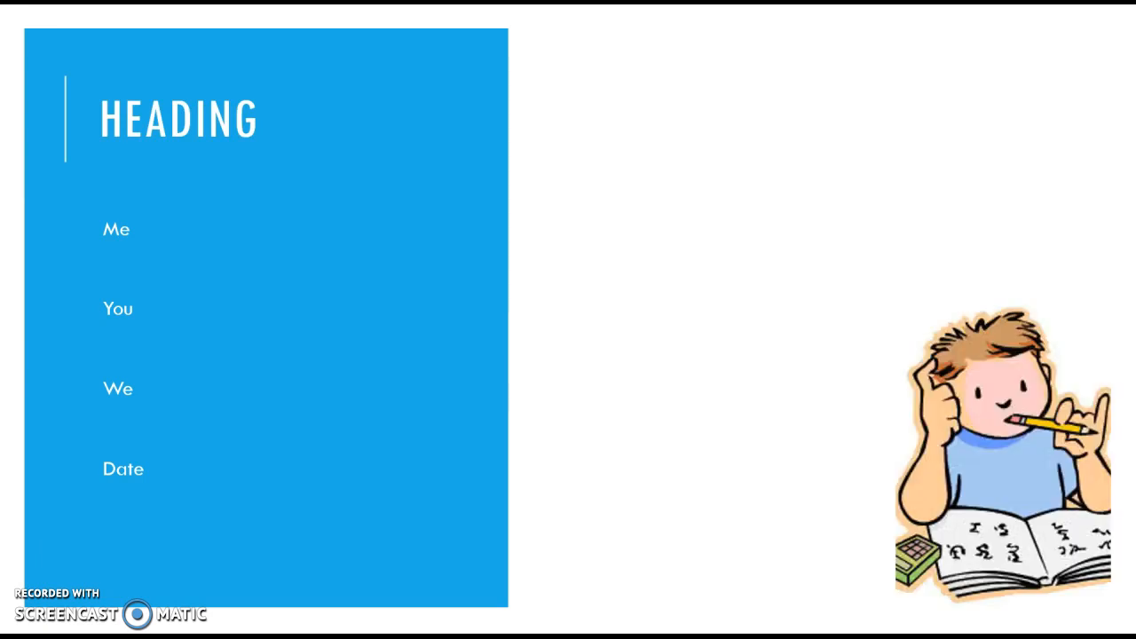
pyautogui.press('Right')
pyautogui.press('Right')
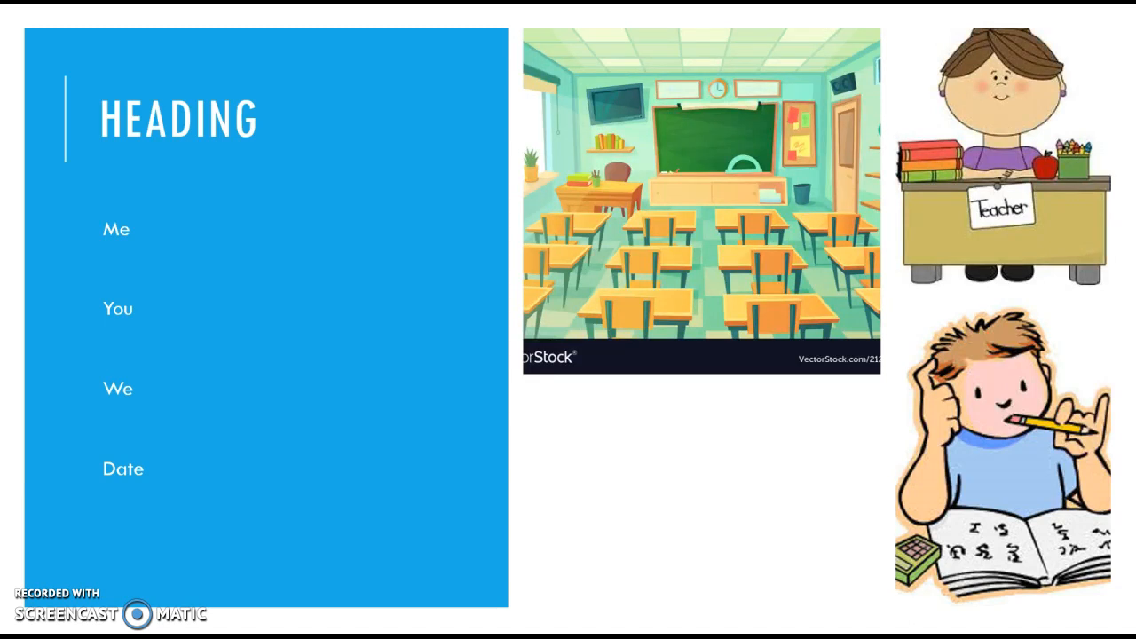
pyautogui.press('Right')
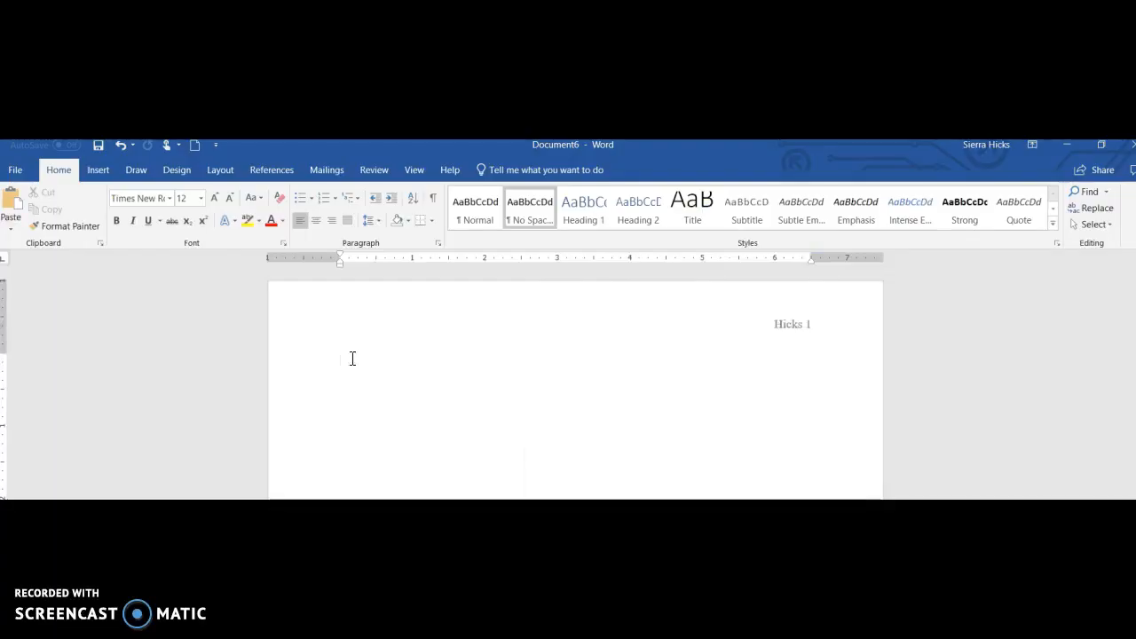
pyautogui.click(350, 365)
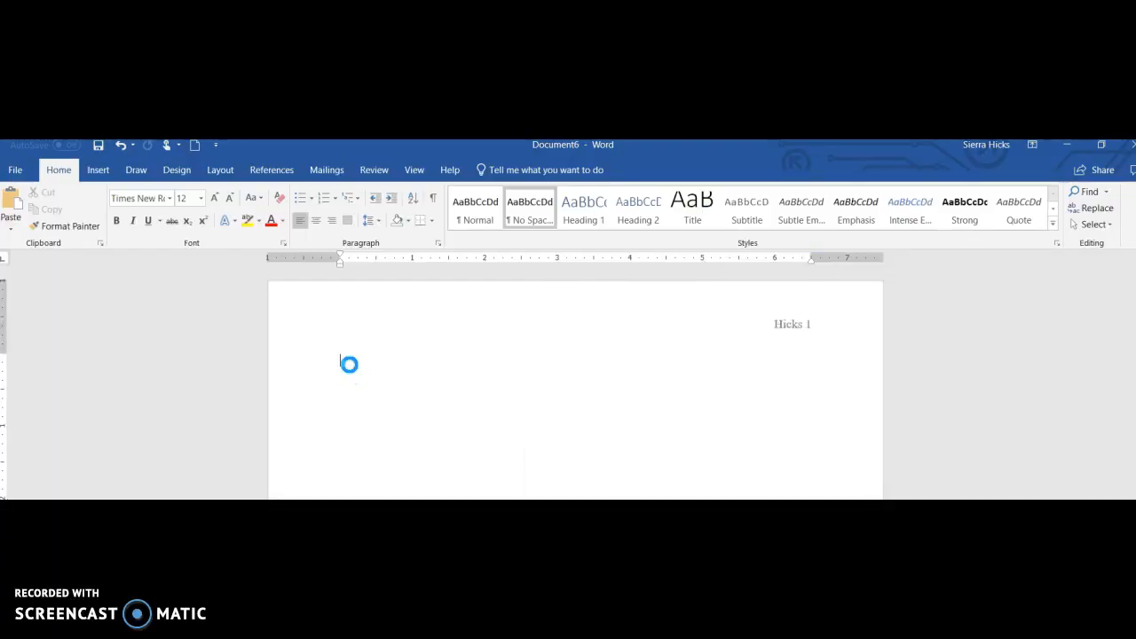
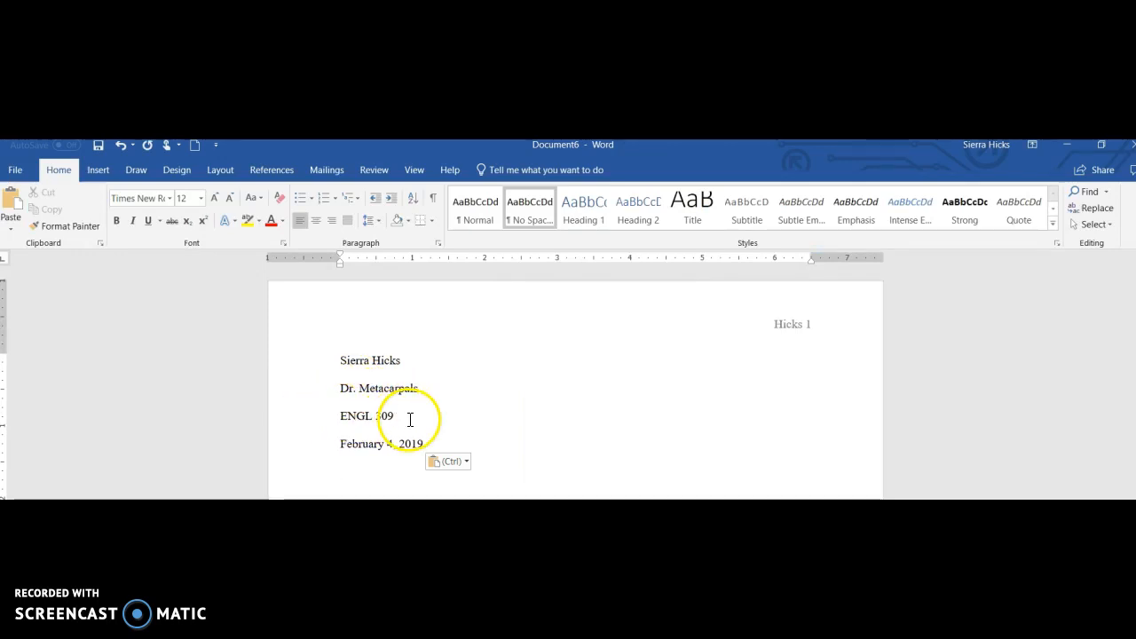
# Paste the four-line heading block, add the centred title 'How to Read', then realign left.
pyautogui.click(314, 219)
pyautogui.write('How to Read')
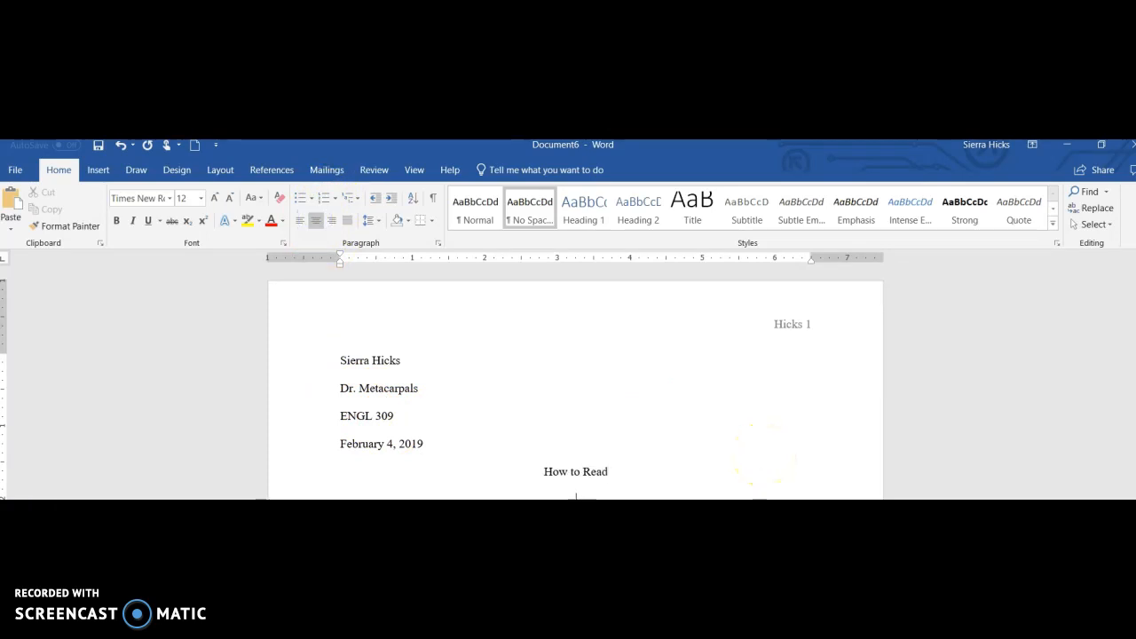
pyautogui.click(301, 222)
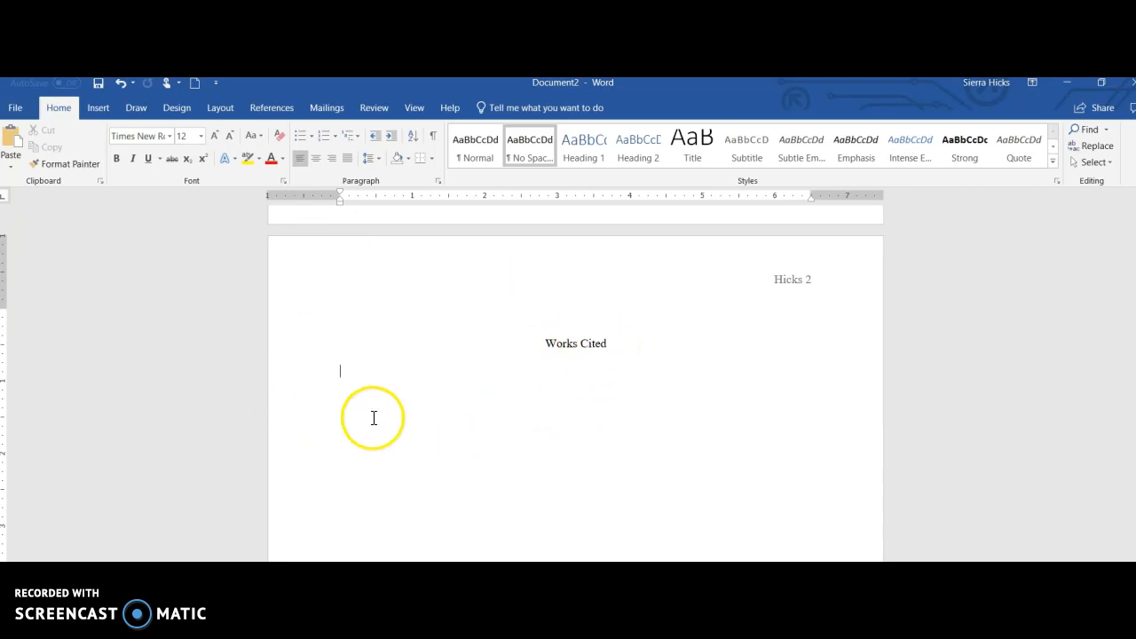
# Give the line below Works Cited a 0.5-inch hanging indent.
pyautogui.click(337, 371)
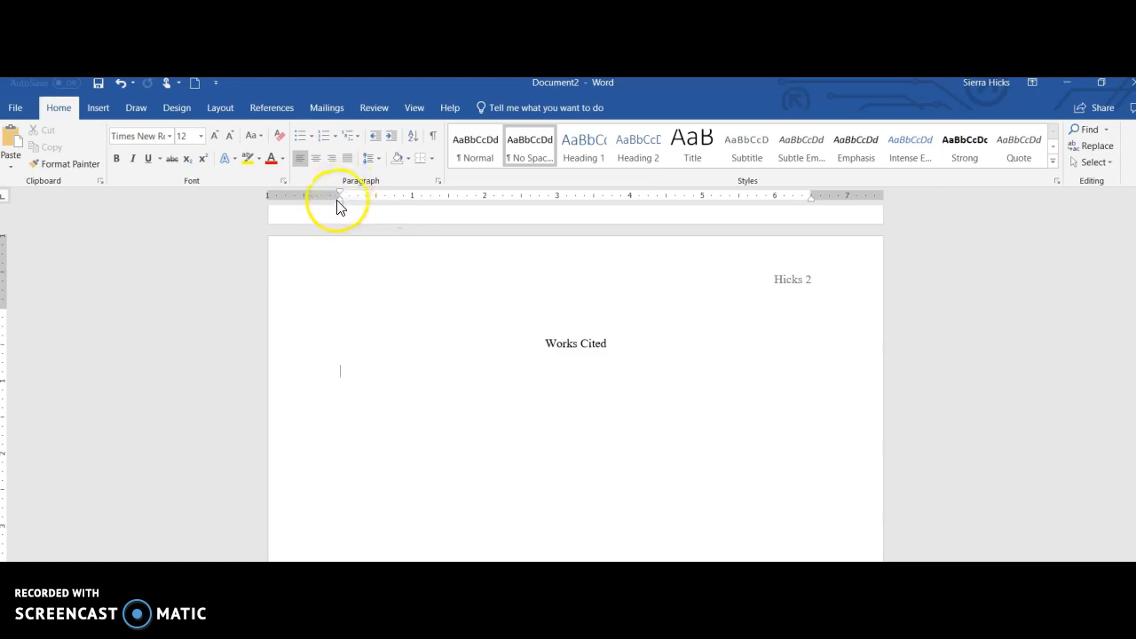
pyautogui.moveTo(343, 204)
pyautogui.mouseDown()
pyautogui.moveTo(379, 198)
pyautogui.moveTo(339, 197)
pyautogui.mouseUp()
pyautogui.click(347, 441)
pyautogui.click(190, 442)
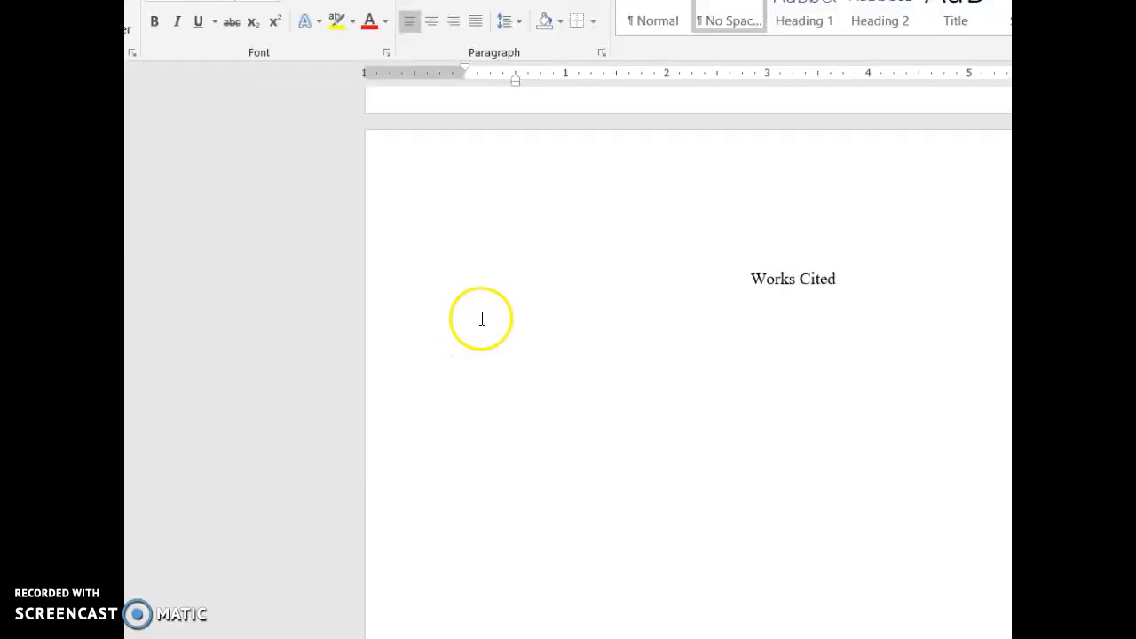
# Type 'Conrad, Joseph.' followed by the italic title 'Heart of Darkness.'.
pyautogui.click(480, 319)
pyautogui.write('Conrad, Joseph.')
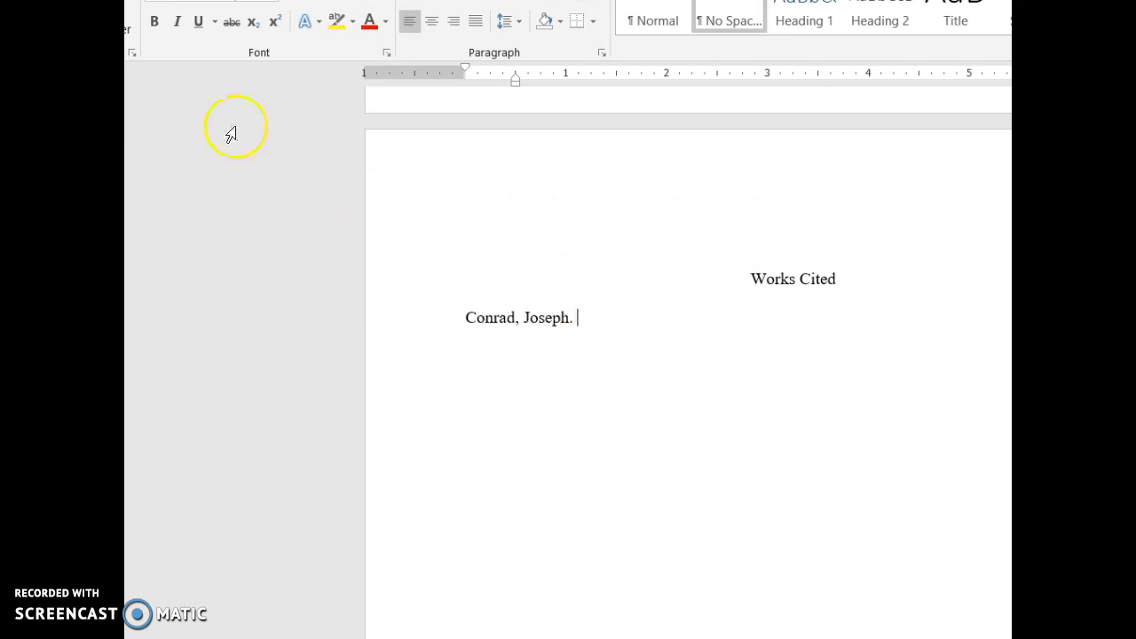
pyautogui.click(178, 27)
pyautogui.write('Heart of ')
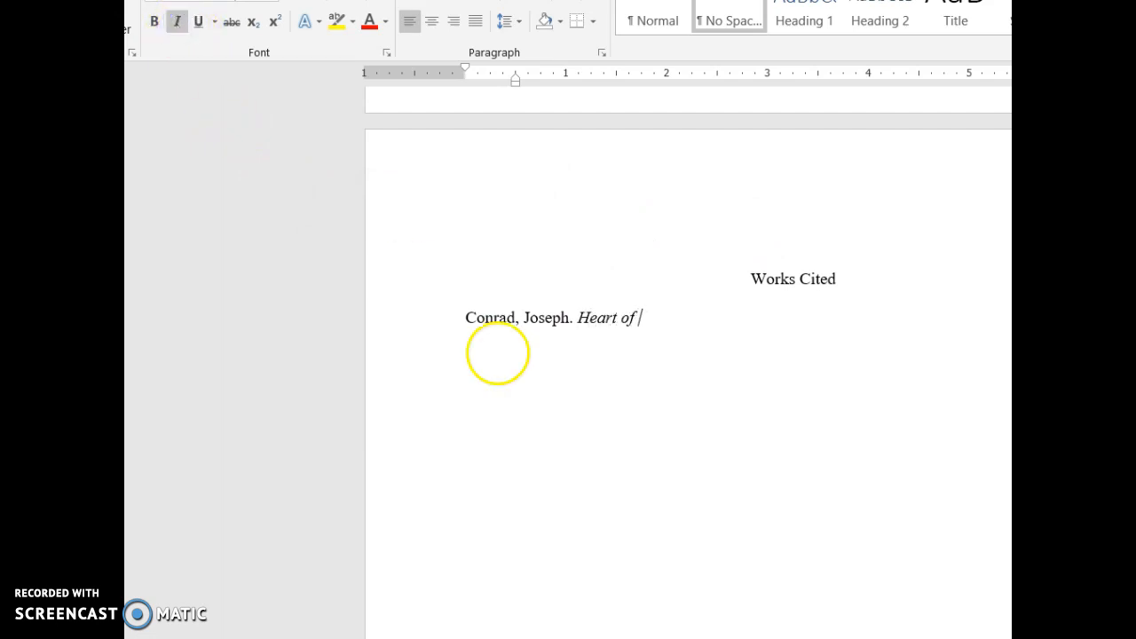
pyautogui.write('Darkness')
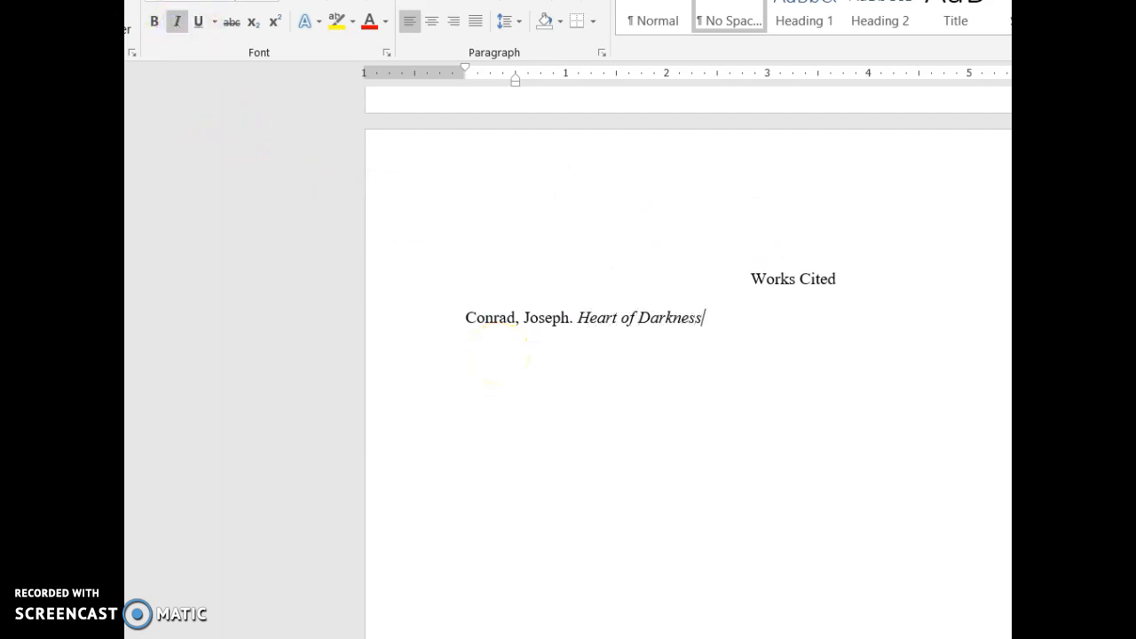
pyautogui.write('.')
pyautogui.click(178, 21)
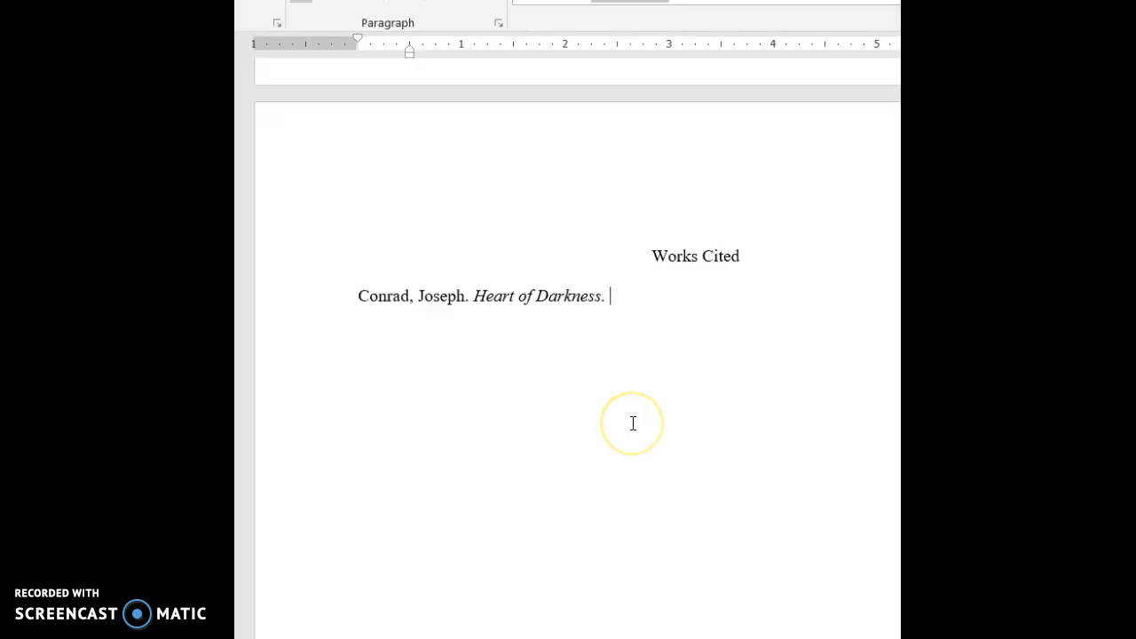
# Add 'Dover Publications, 1990' after the title to complete the entry.
pyautogui.write('Dover Pu')
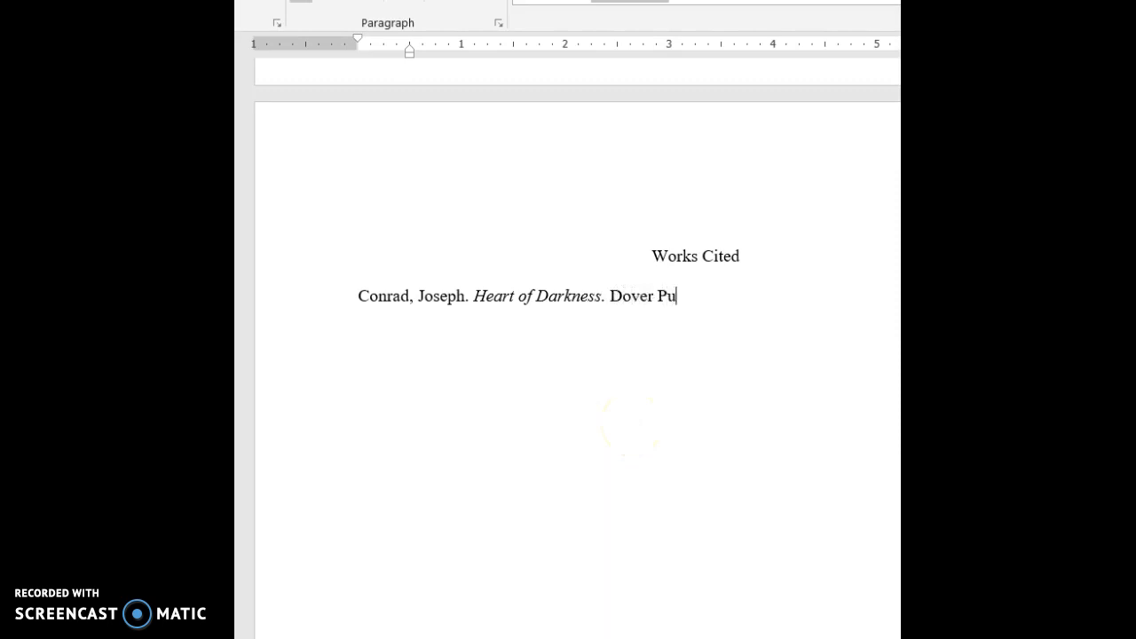
pyautogui.write('blications')
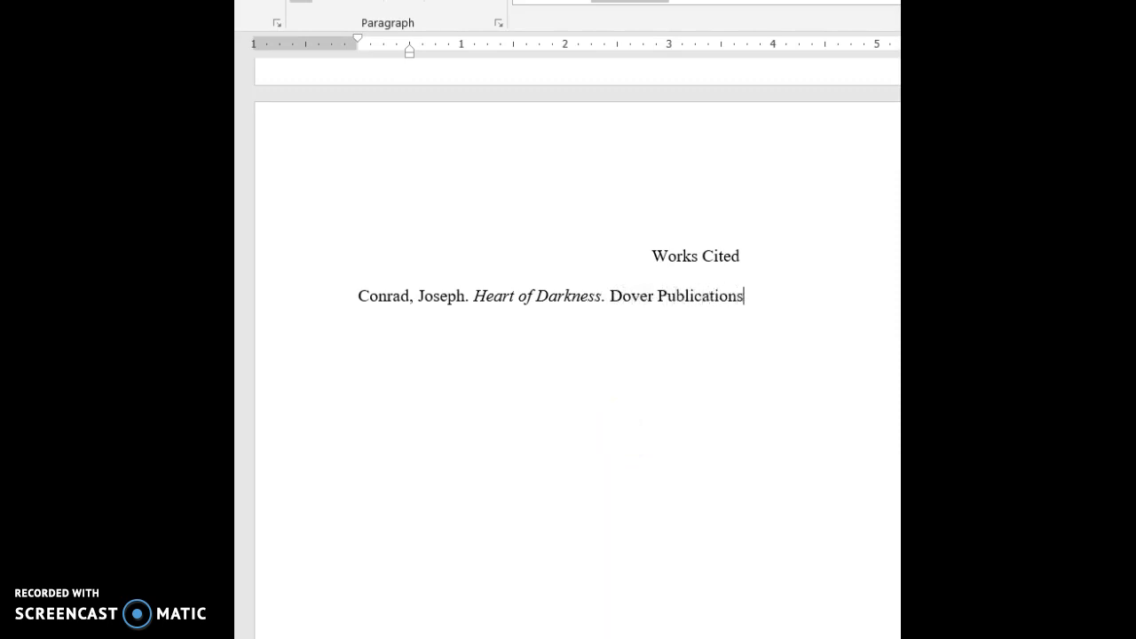
pyautogui.write(', 1990')
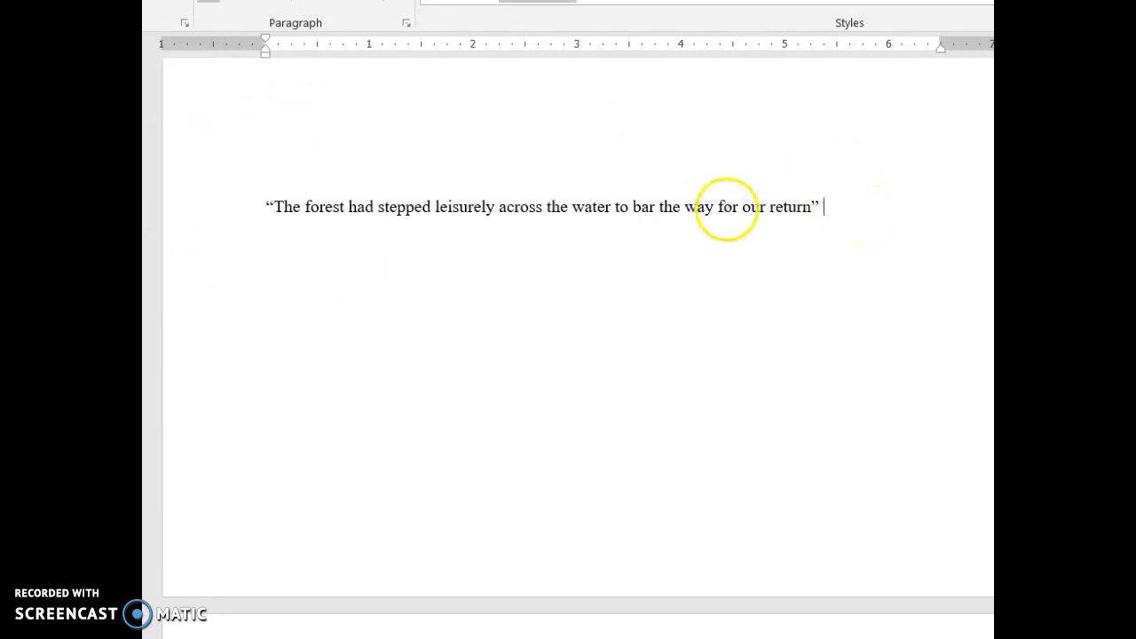
# Add the in-text citation (Conrad 31) after the quoted forest sentence.
pyautogui.write('C')
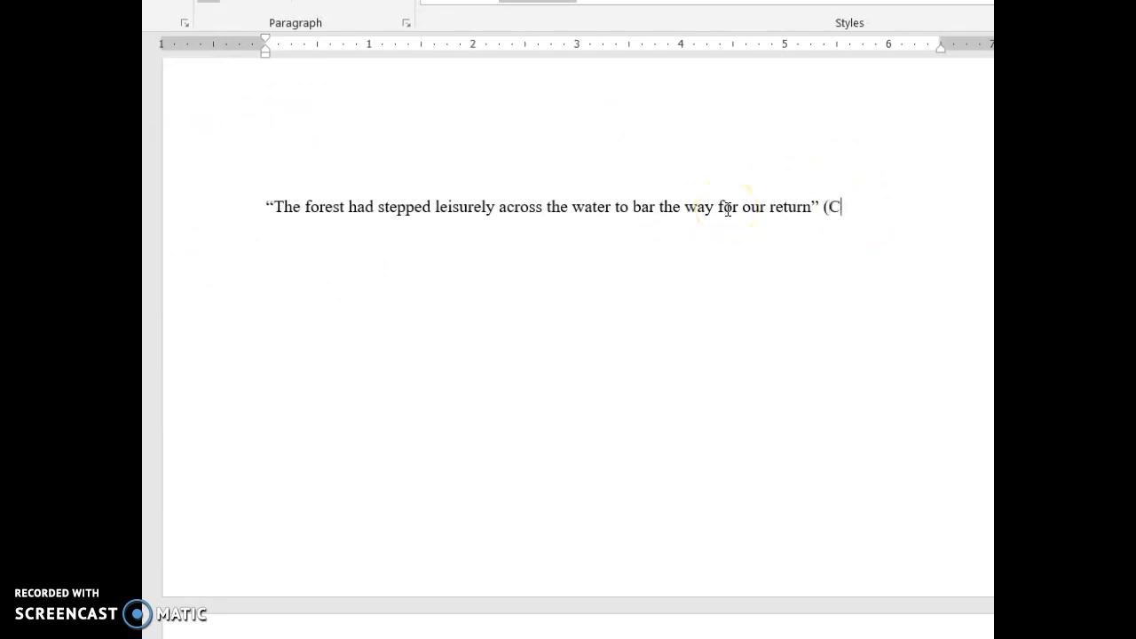
pyautogui.write('onrad 31')
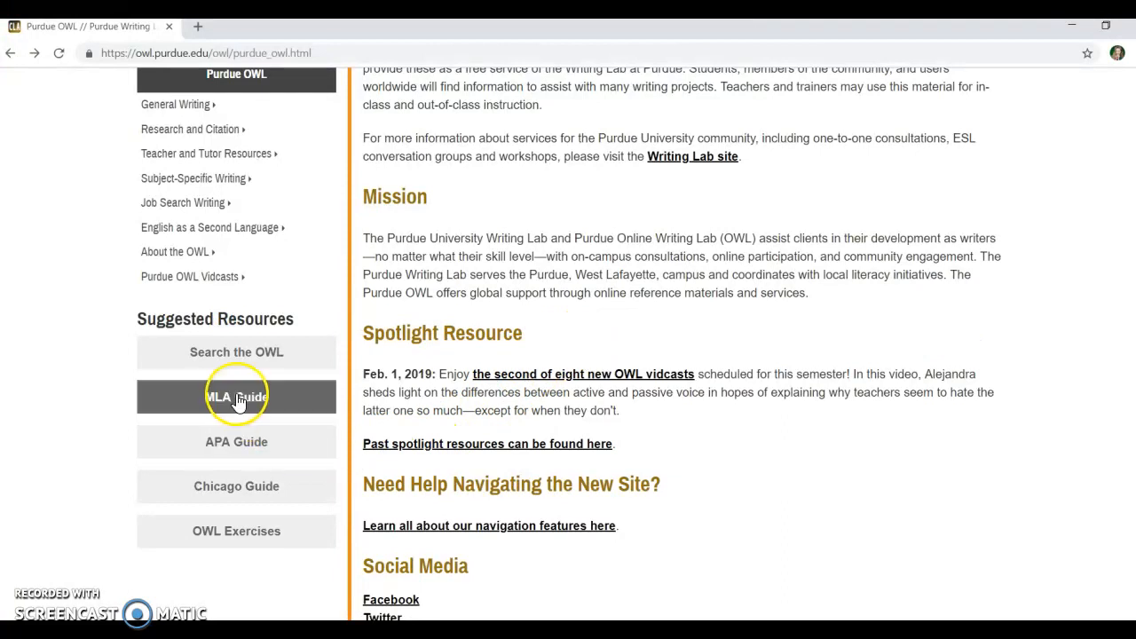
# Open the Purdue OWL MLA guide in the browser.
pyautogui.click(238, 399)
# Expand MLA Formatting and Style Guide in the sidebar to list its sub-pages.
pyautogui.scroll(-6, 406, 316)
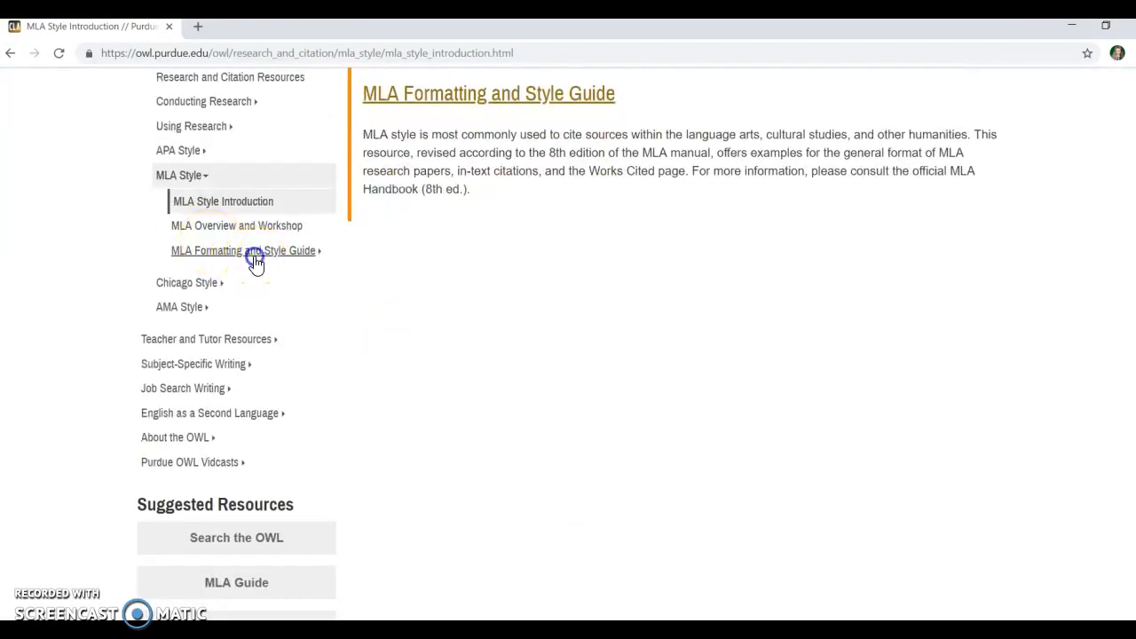
pyautogui.click(252, 256)
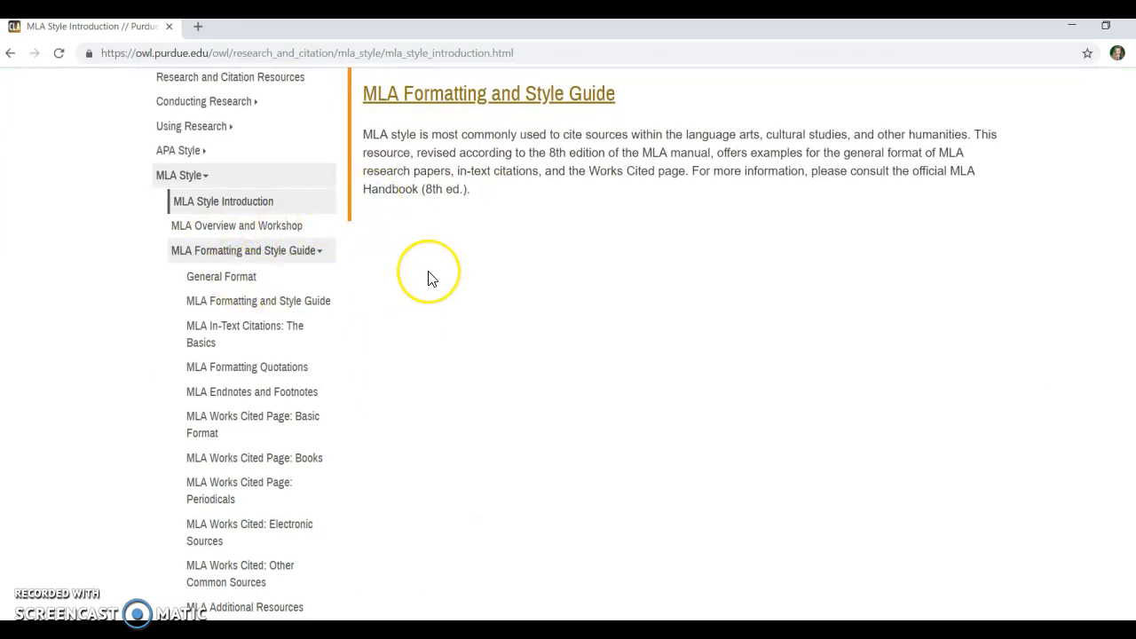